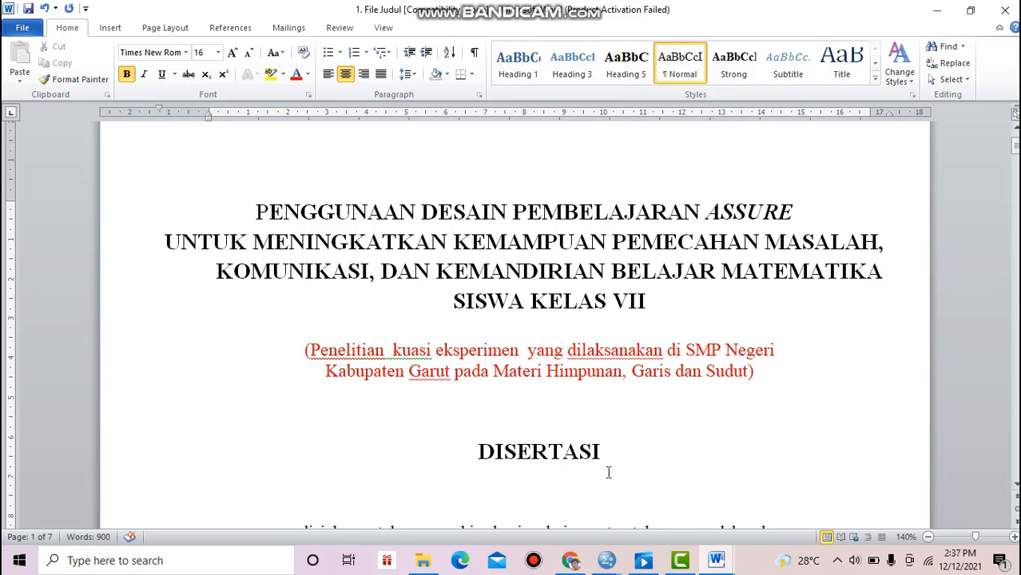
Switch to the Chapter 1 (Bab 1) document and read through its numbered research questions, including question 4 on the learning model and KAM interaction.
mouse_move(714, 557)
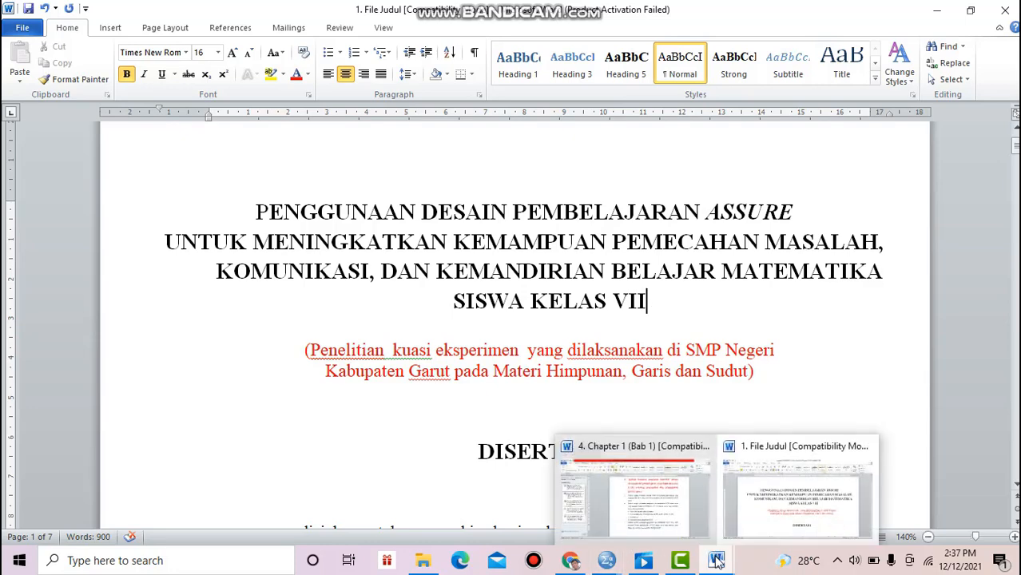
left_click(645, 503)
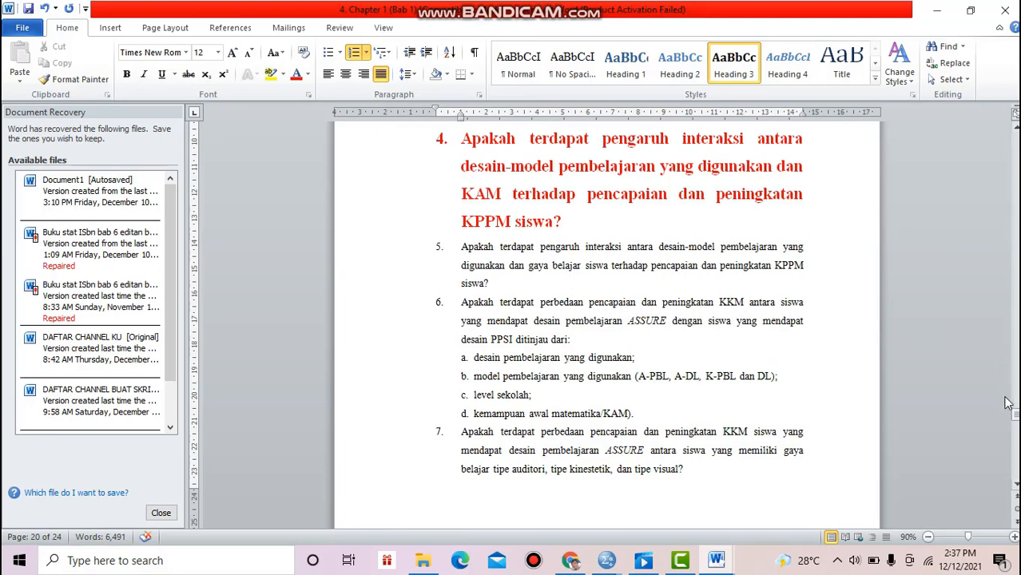
left_click(1016, 127)
scroll(1016, 128, "up", 5)
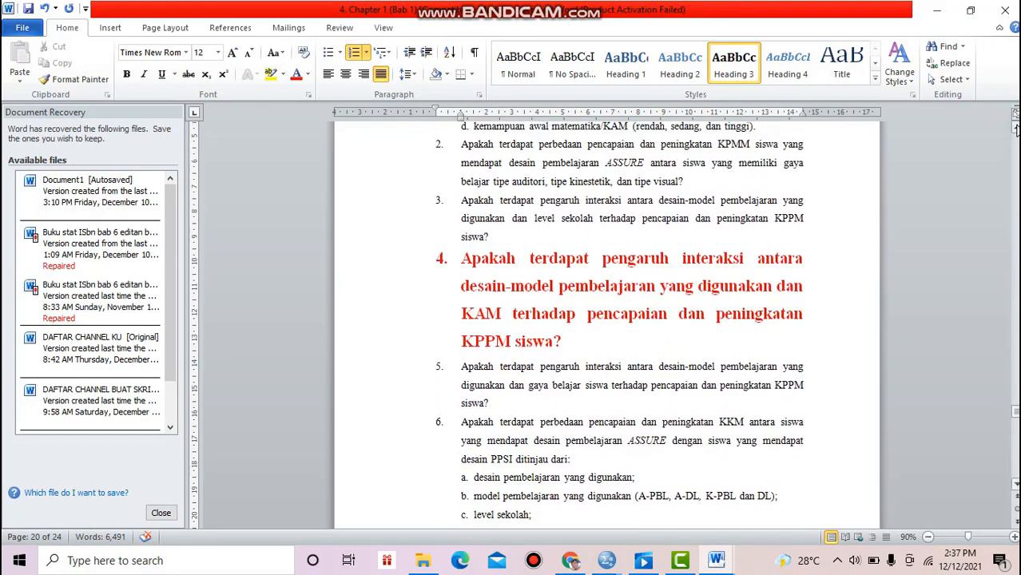
scroll(1016, 128, "up", 7)
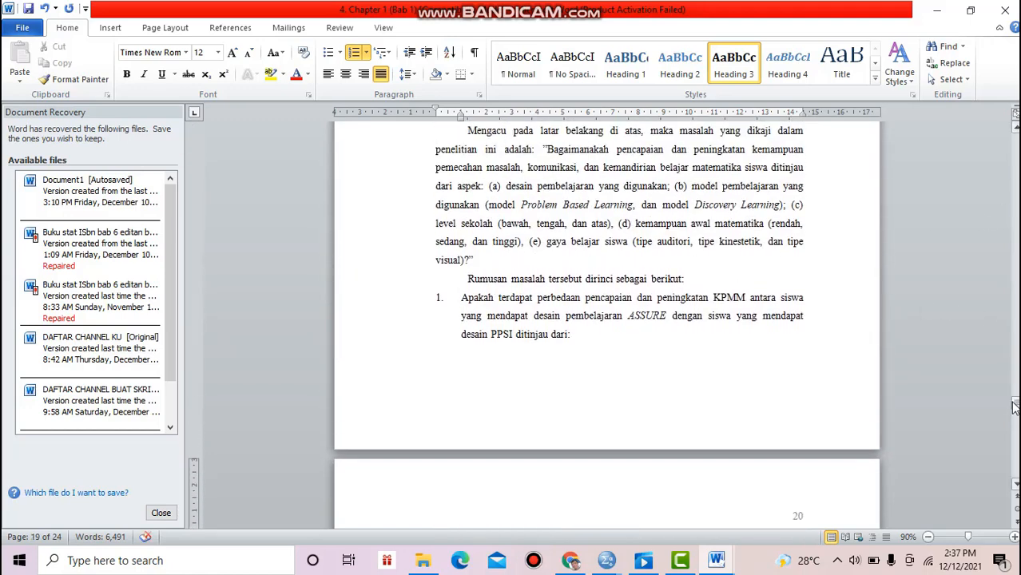
left_click(691, 353)
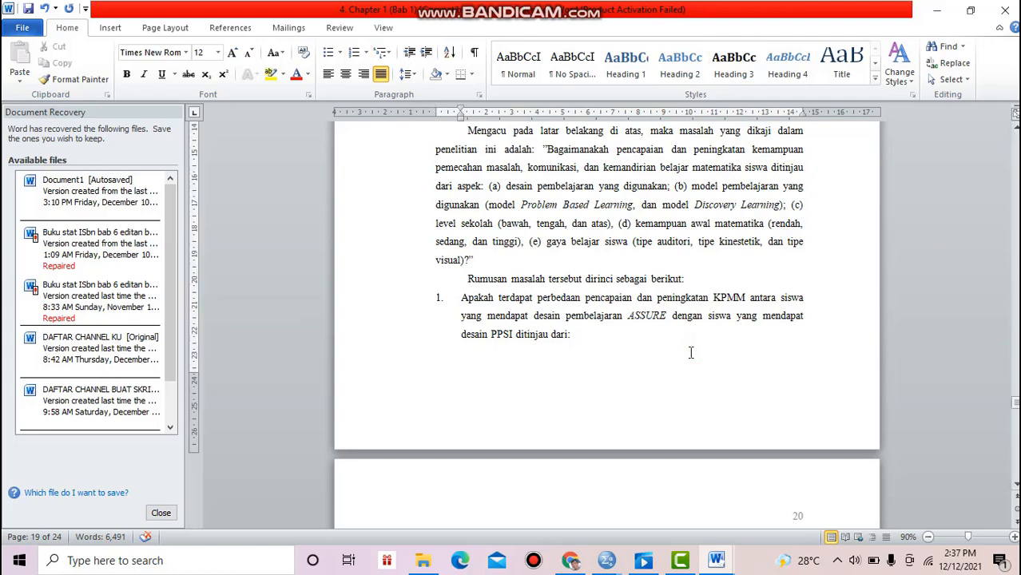
key("Down")
key("Down")
key("Down")
key("Down")
key("Down")
key("Down")
key("Down")
key("Down")
key("Down")
key("Down")
key("Down")
key("Down")
key("Down")
key("Down")
key("Down")
key("Down")
key("Down")
key("Down")
key("Down")
key("Down")
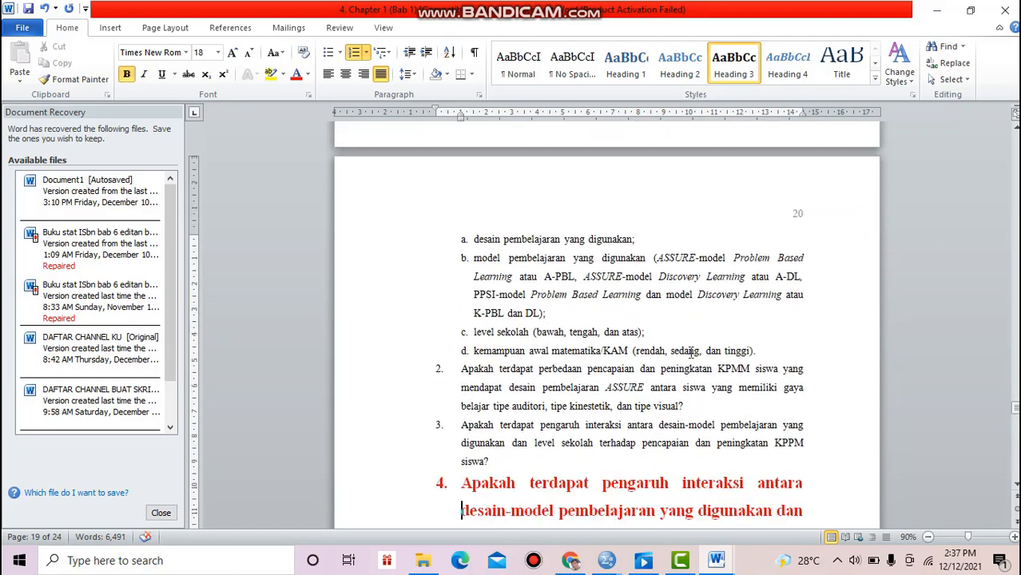
key("Down")
key("Down")
key("Down")
key("Down")
key("Down")
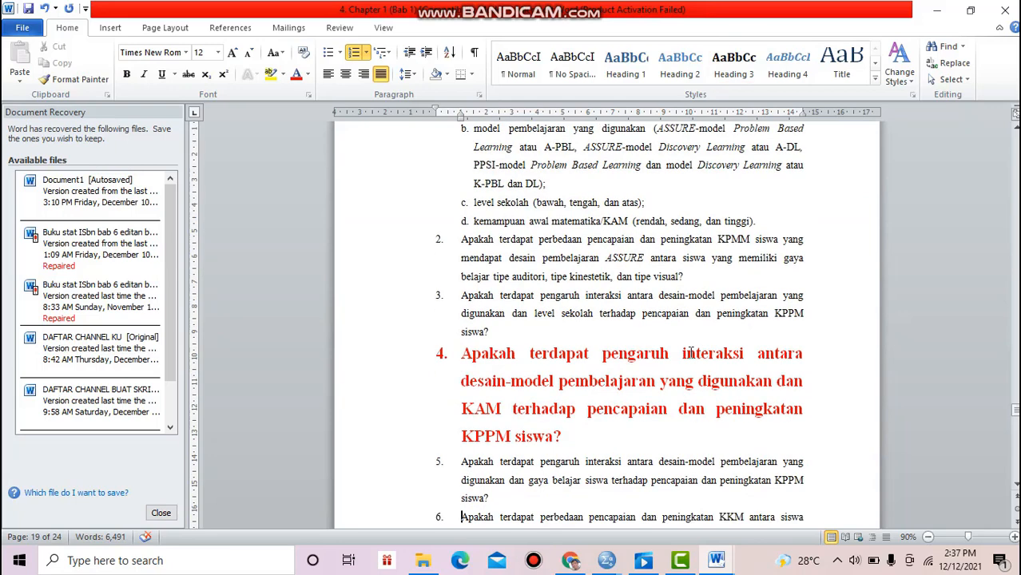
key("Down")
key("Down")
key("Down")
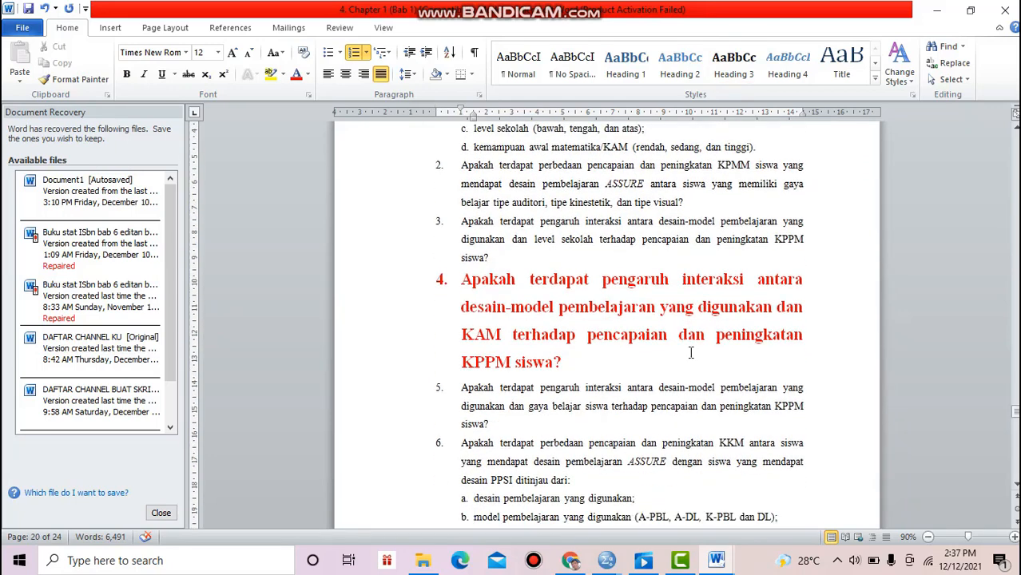
key("Down")
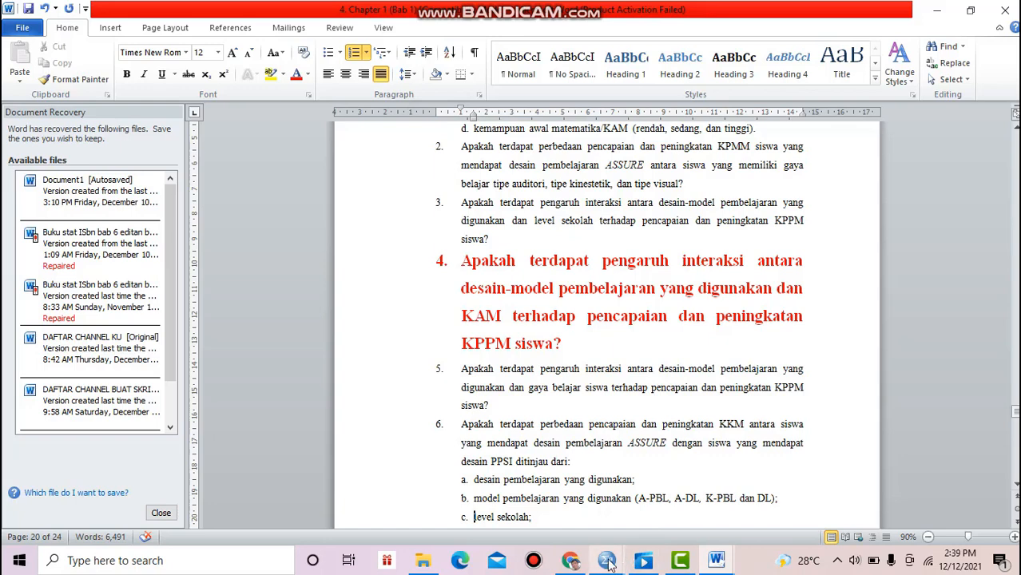
Switch to the SPSS dataset data induk disertasiku.sav, start a General Linear Model Univariate analysis and reset its previous settings.
mouse_move(610, 562)
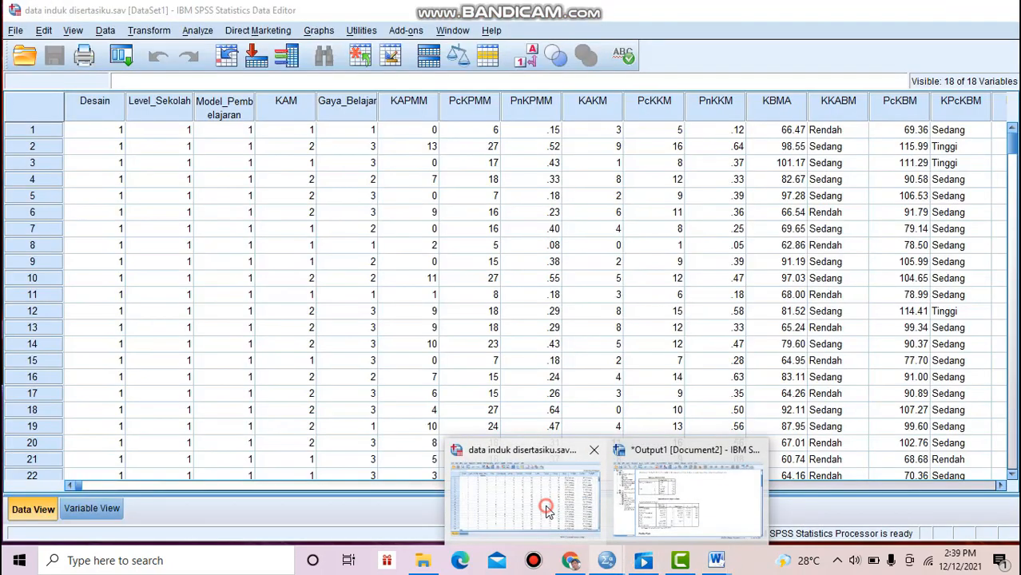
left_click(548, 512)
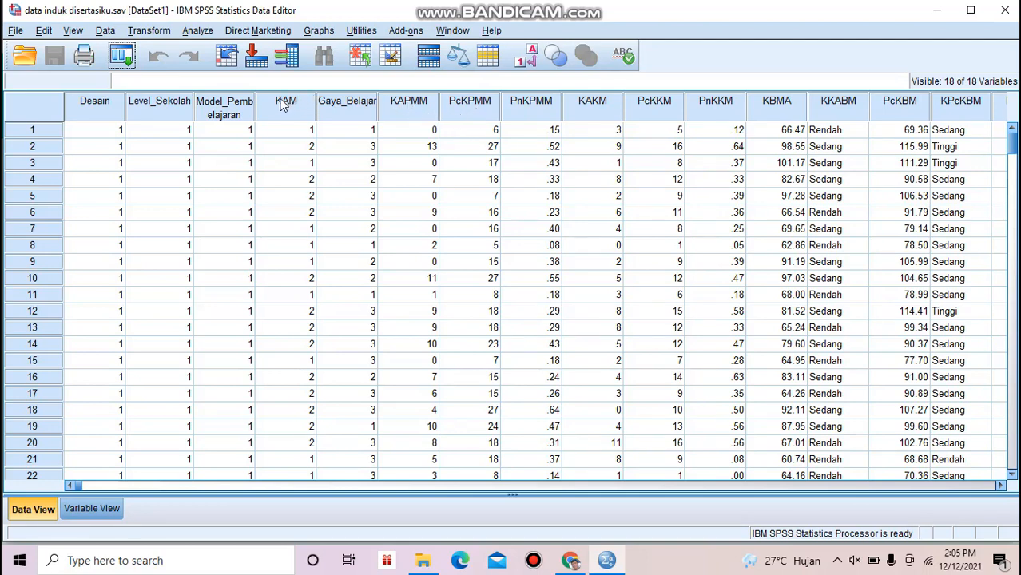
left_click(197, 30)
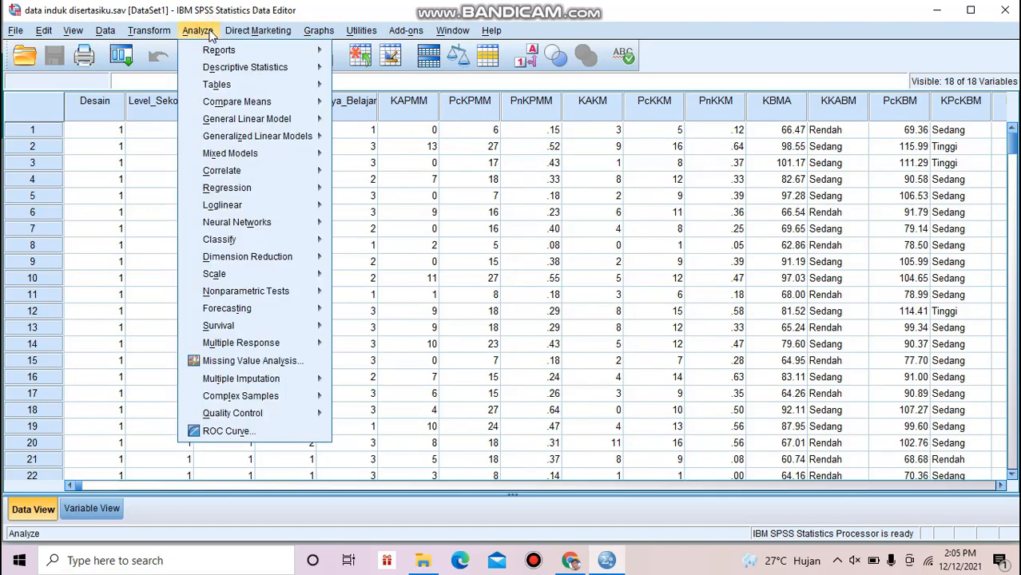
mouse_move(224, 118)
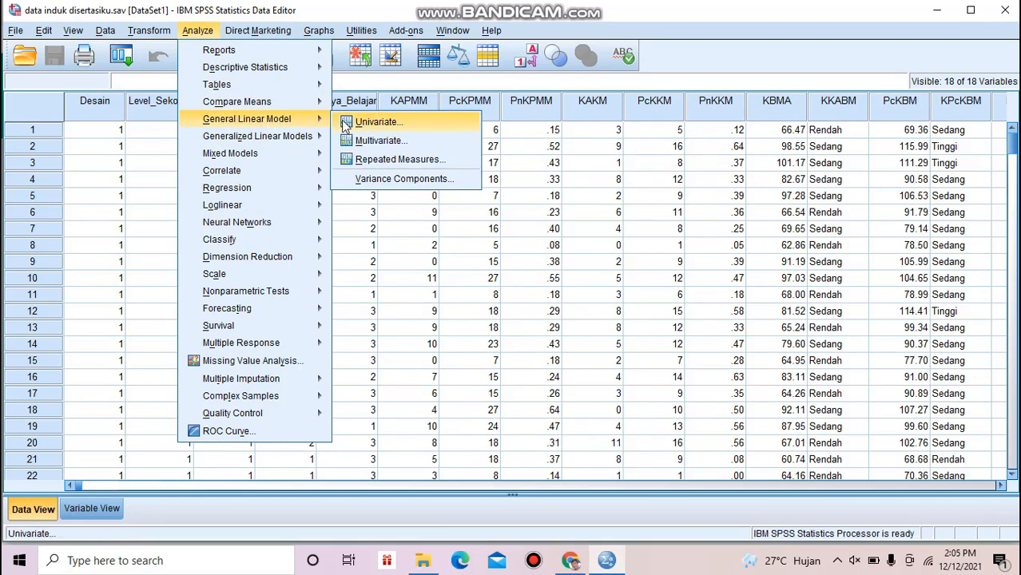
left_click(377, 123)
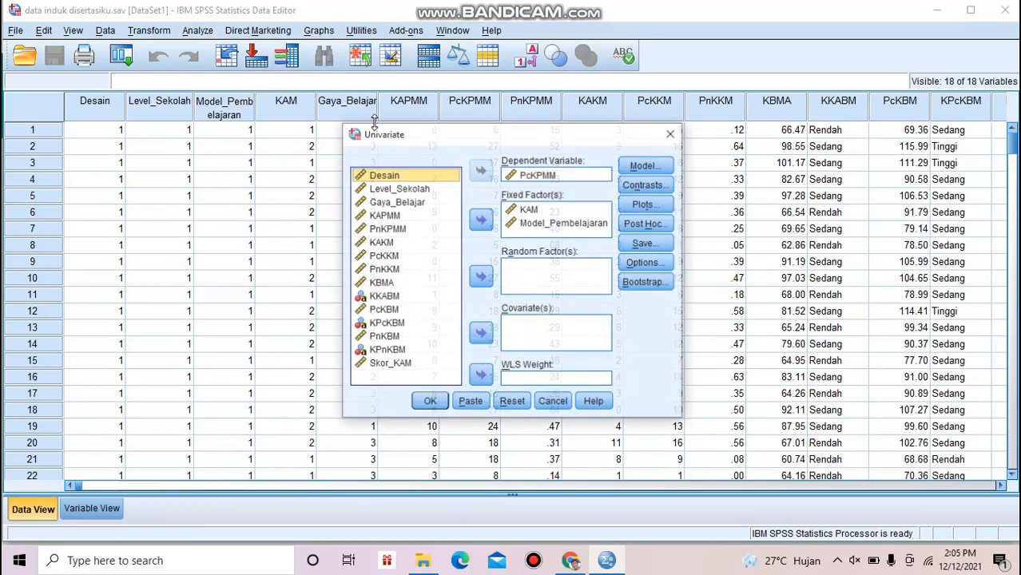
left_click(520, 402)
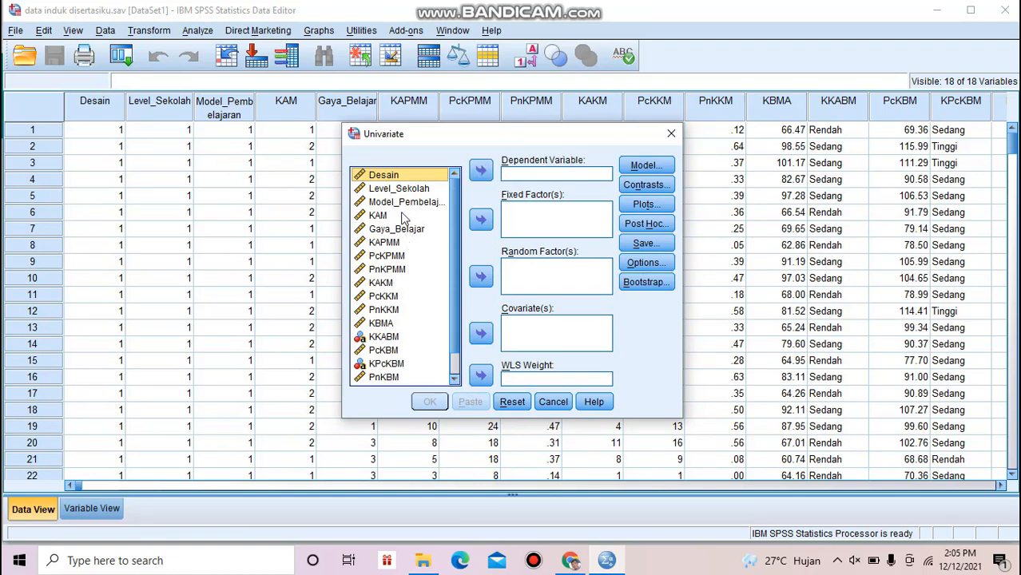
Assign PcKPMM as the dependent variable and Model_Pembelajaran and KAM as the fixed factors.
left_click(386, 256)
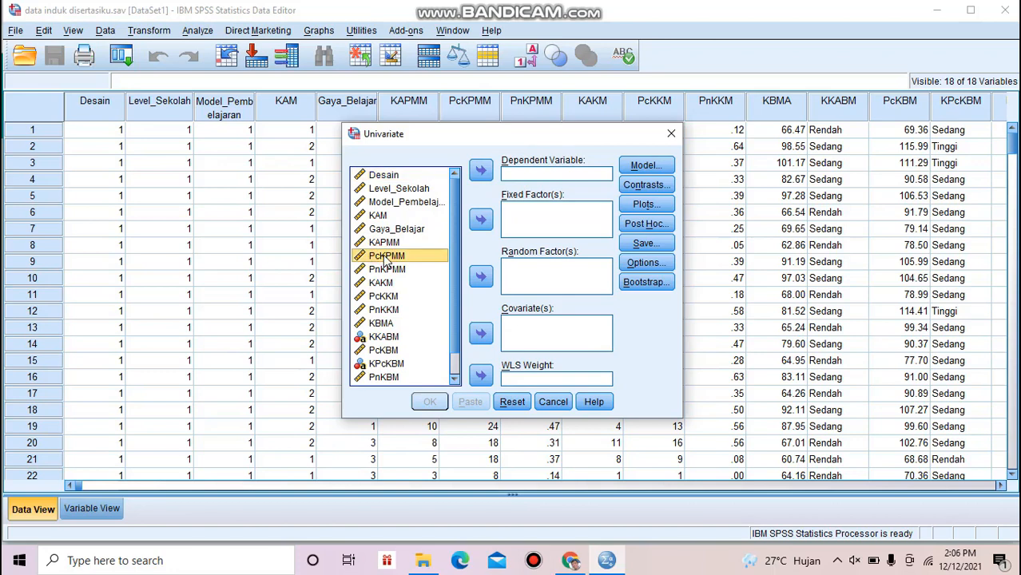
left_click(481, 171)
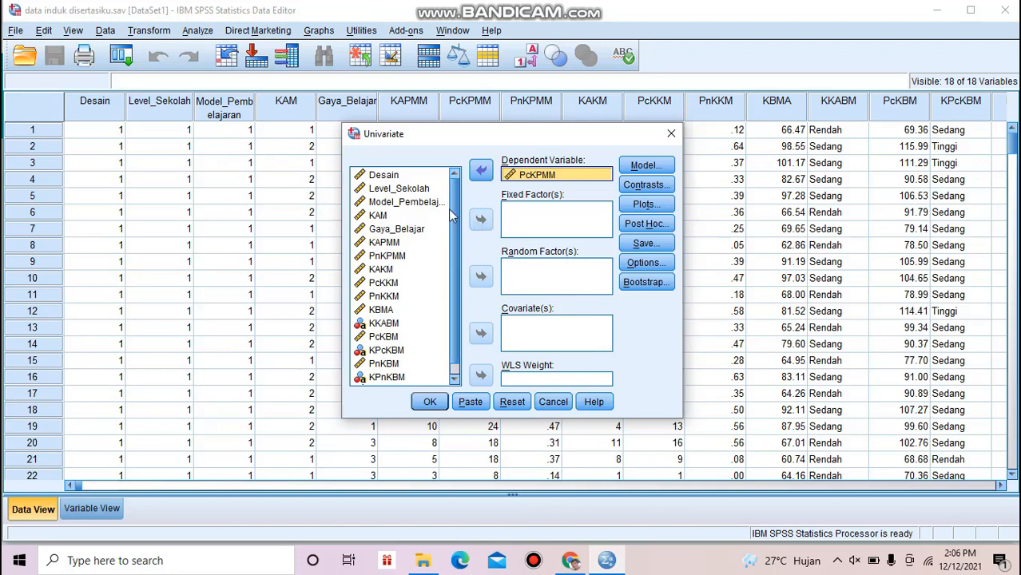
left_click(417, 208)
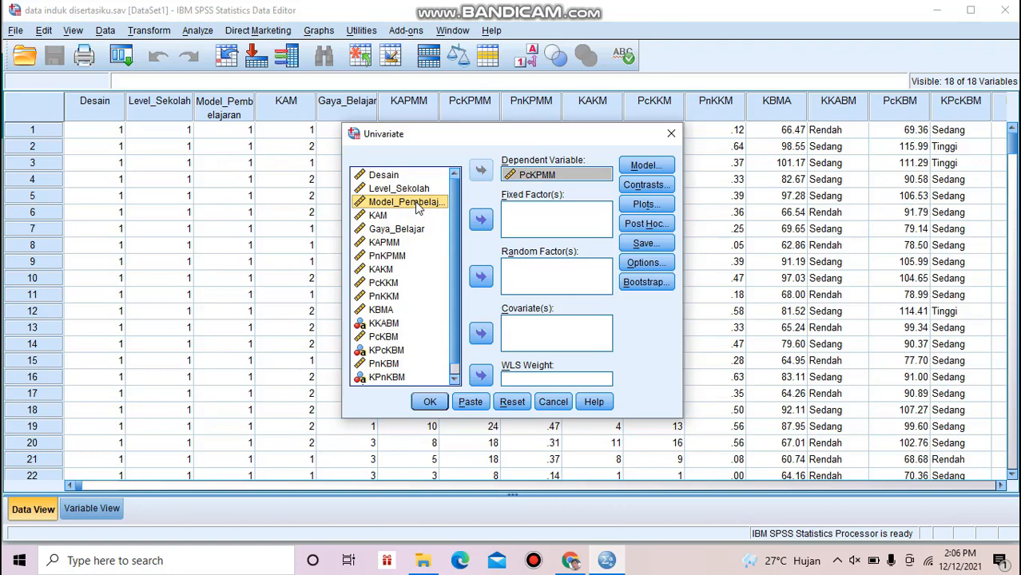
left_click(478, 221)
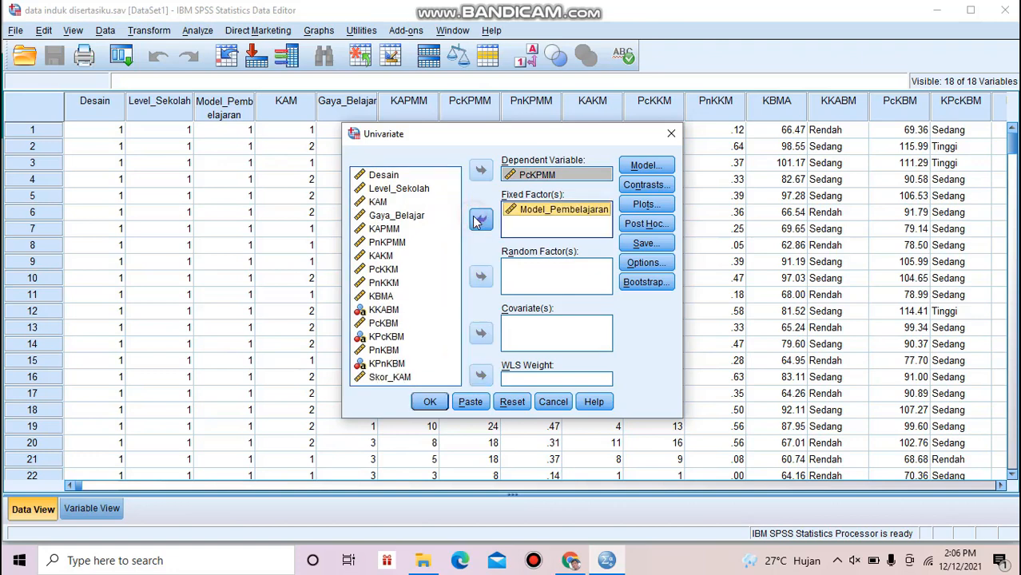
left_click(383, 208)
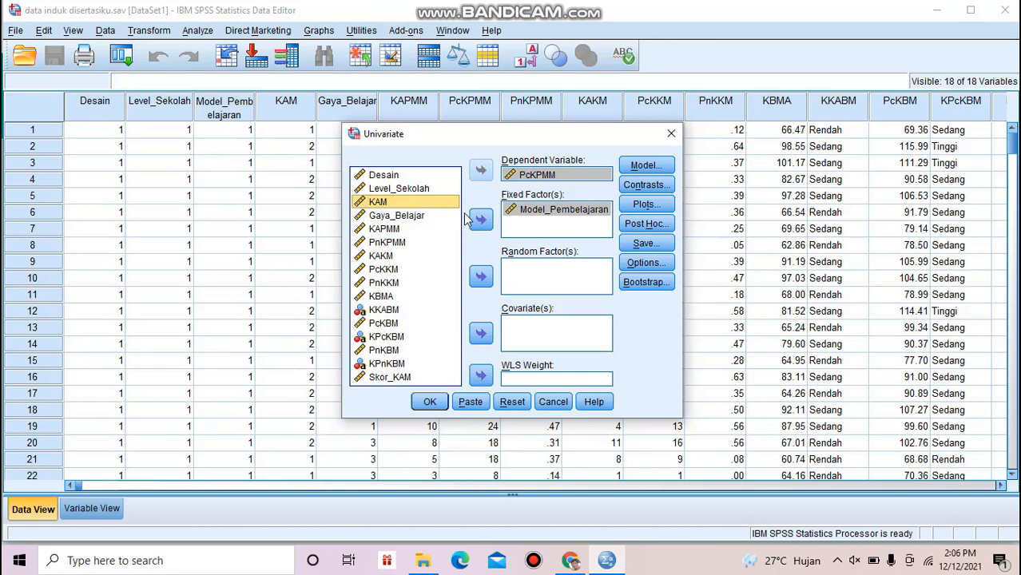
left_click(477, 221)
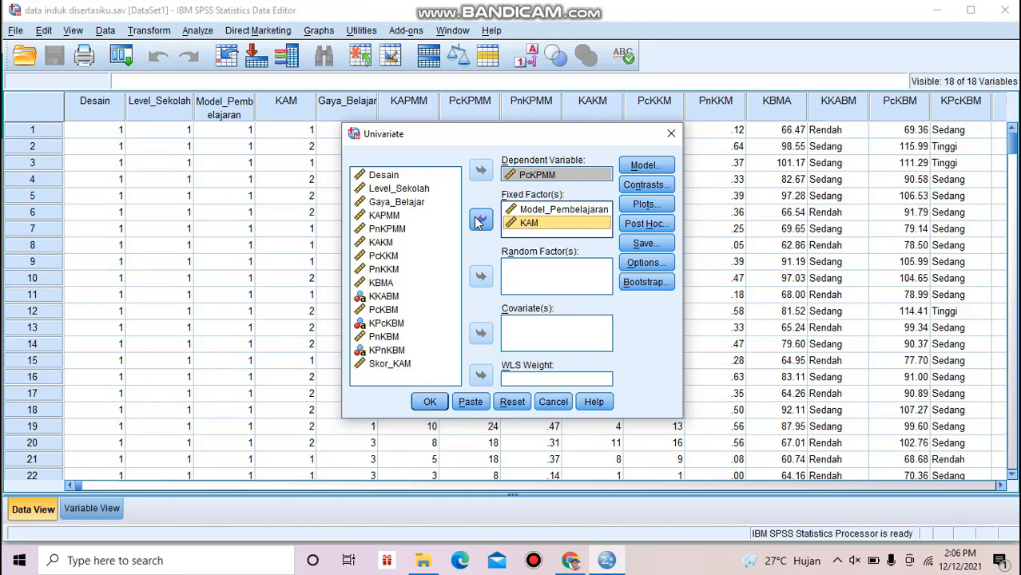
Add a profile plot with Model_Pembelajaran on the horizontal axis and KAM as separate lines, and run the analysis.
left_click(647, 207)
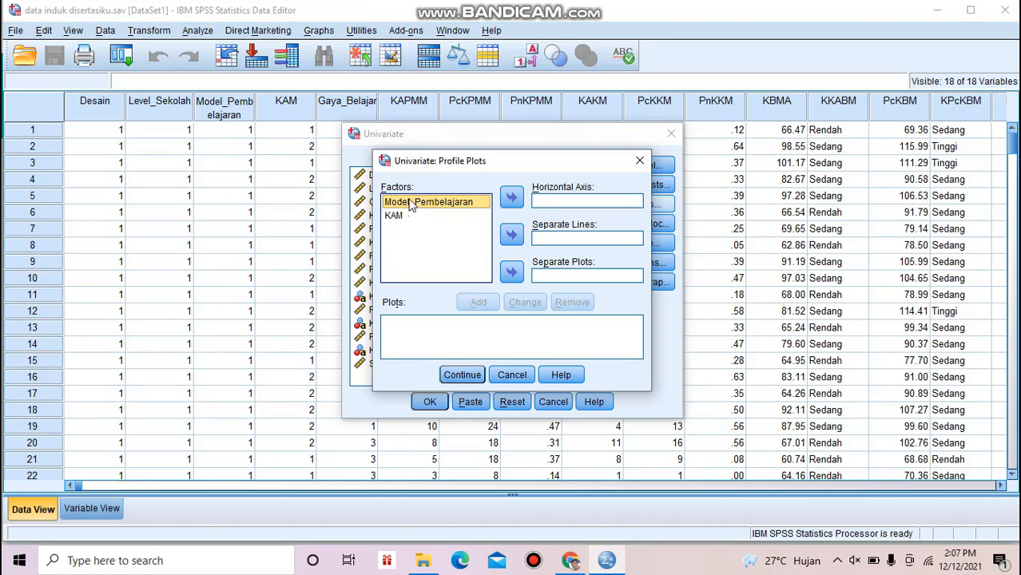
left_click(400, 225)
left_click(491, 215)
left_click(491, 203)
left_click(512, 200)
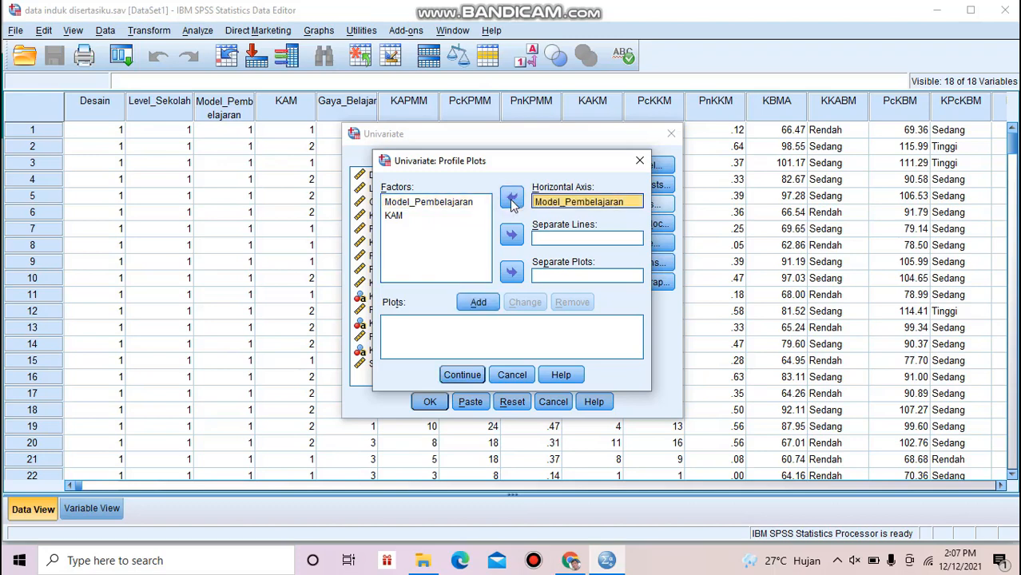
left_click(396, 216)
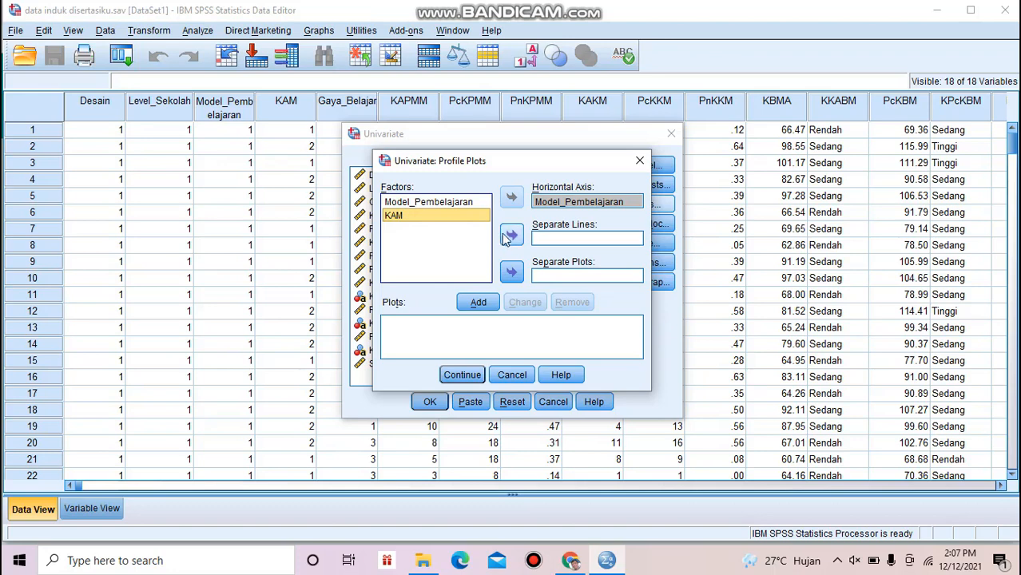
left_click(511, 236)
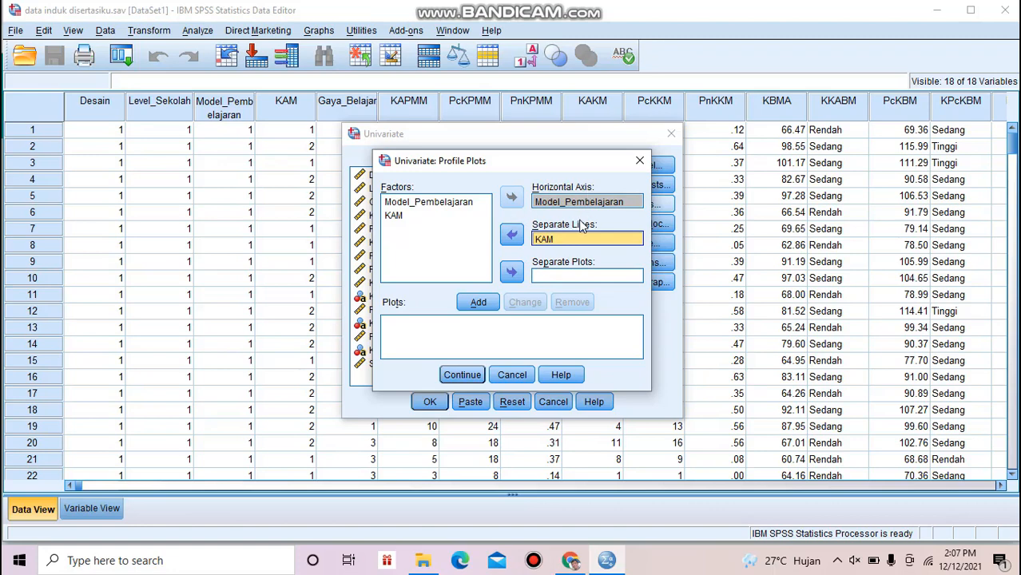
left_click(479, 303)
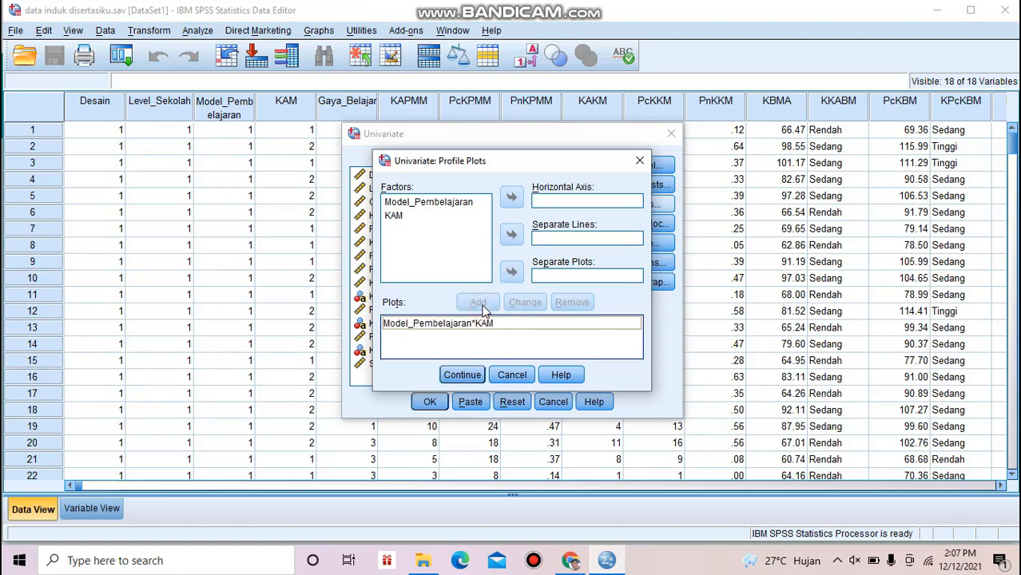
left_click(512, 324)
left_click(461, 374)
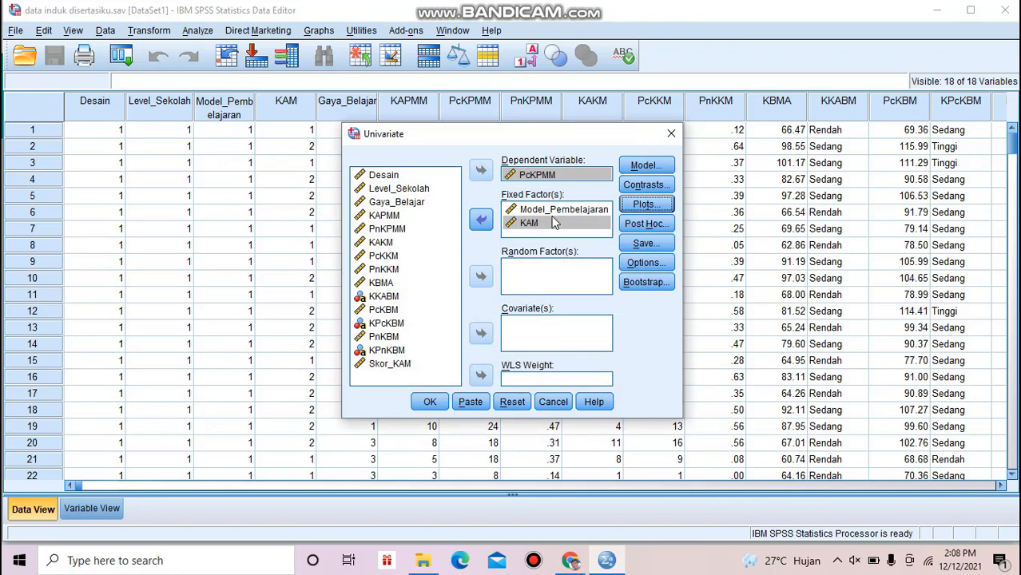
left_click(429, 402)
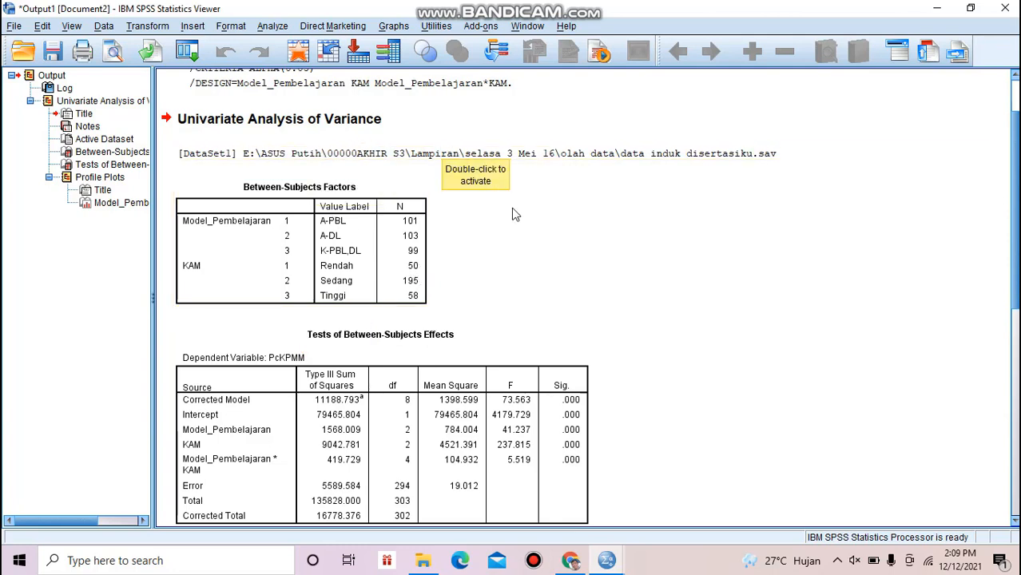
Examine the Tests of Between-Subjects Effects table and the profile plot of estimated marginal means for PcKPMM by learning model and KAM.
left_click(501, 336)
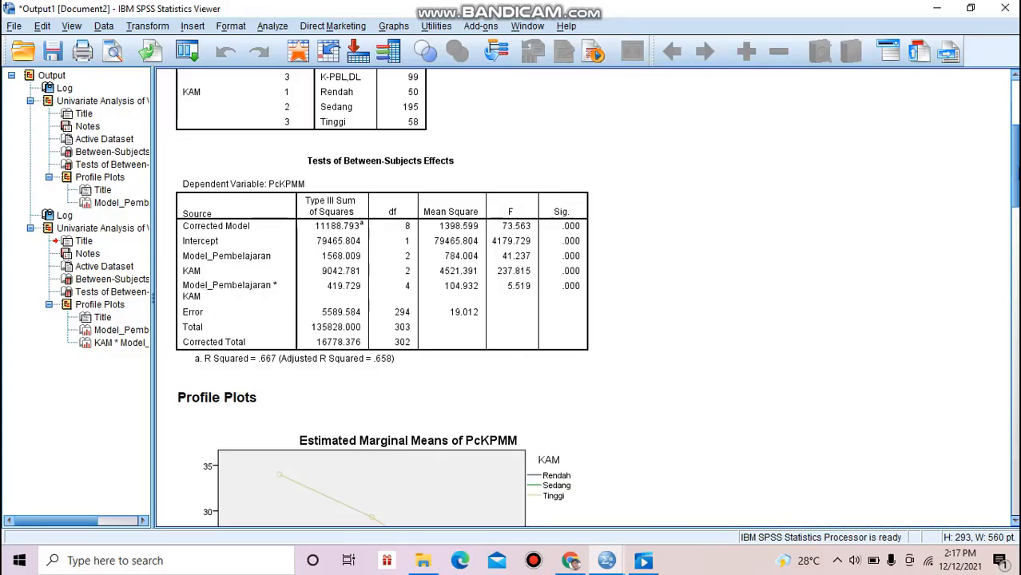
left_click(568, 296)
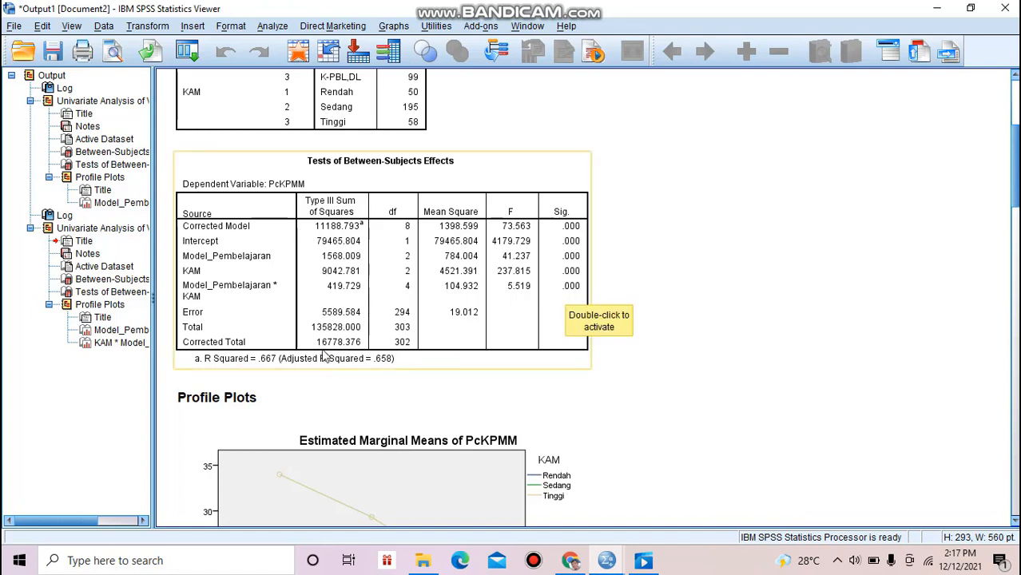
left_click(607, 288)
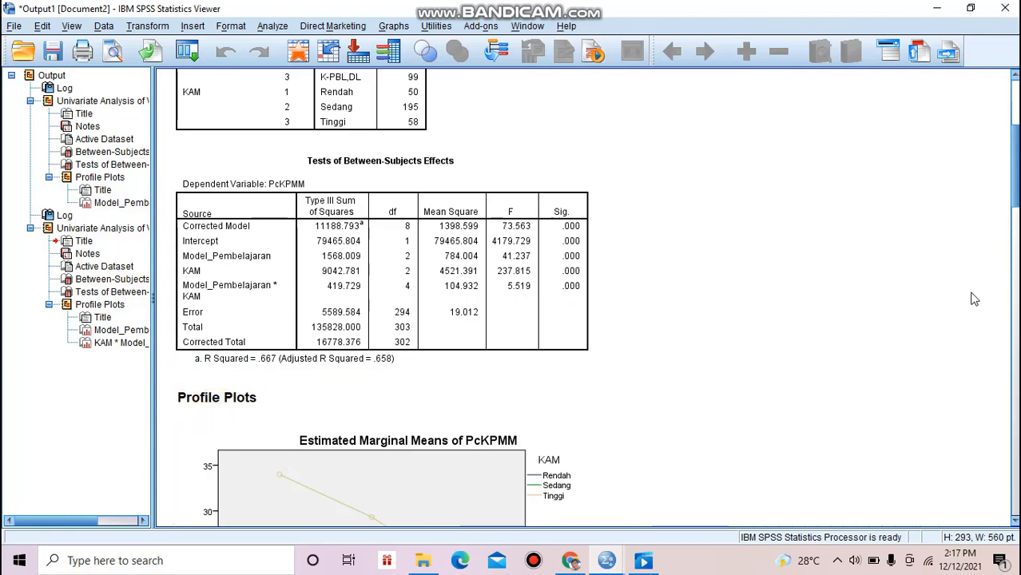
scroll(242, 385, "down", 1)
scroll(597, 297, "down", 5)
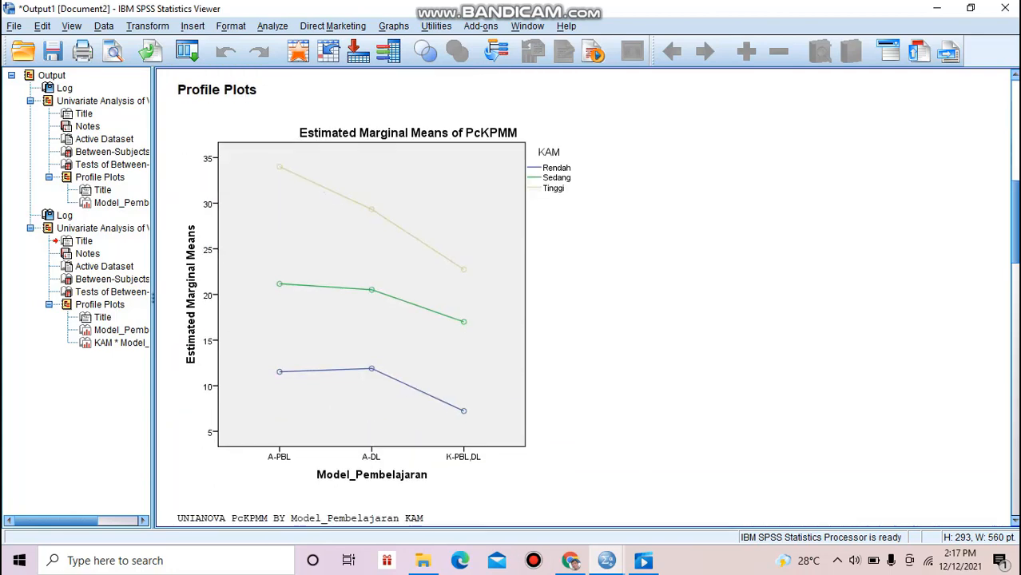
scroll(597, 307, "down", 1)
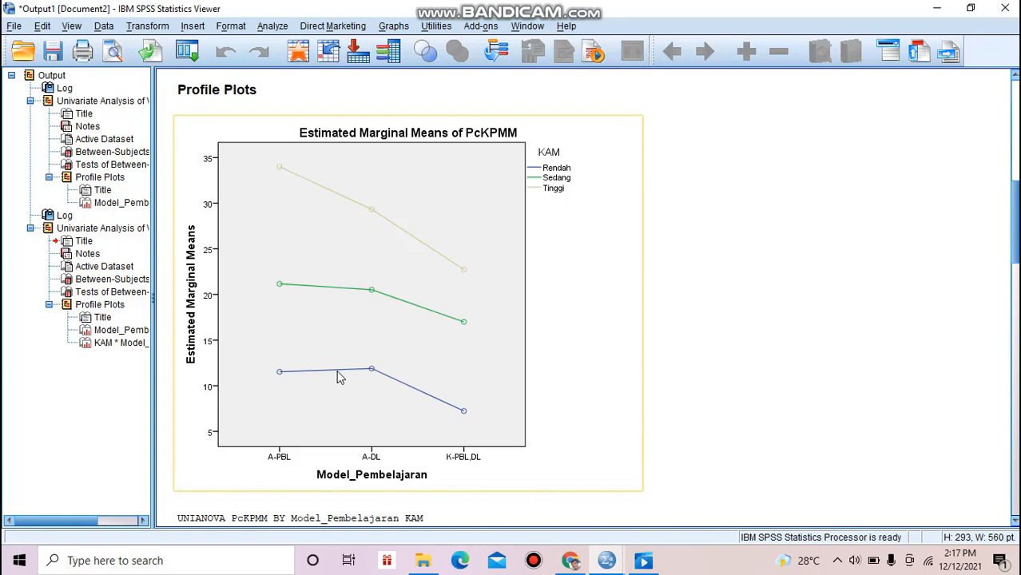
left_click(760, 309)
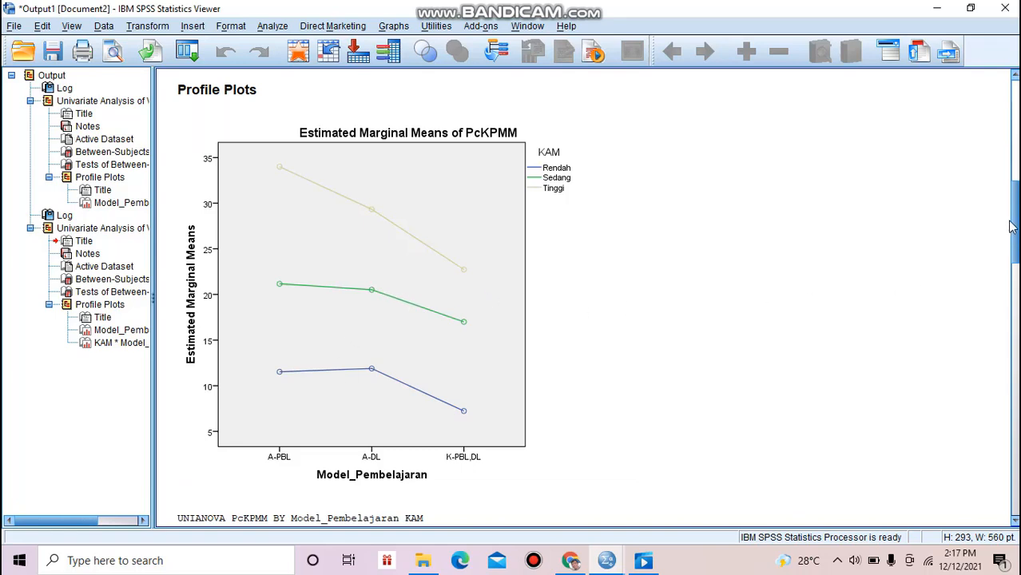
left_click(562, 378)
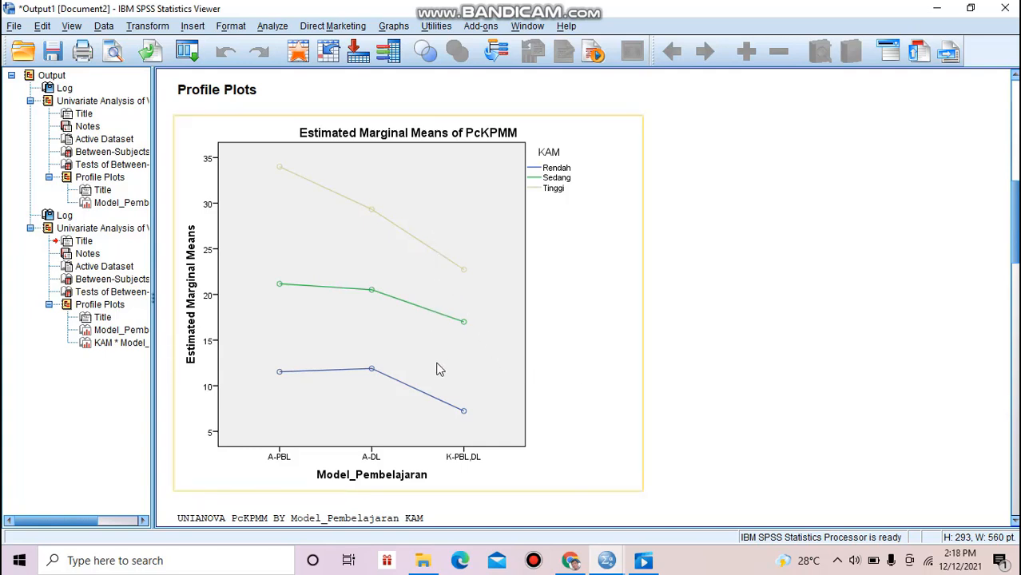
Examine the significance of the Model_Pembelajaran * KAM row in the Tests of Between-Subjects Effects table, followed by the PcKPMM profile plot.
left_click(942, 193)
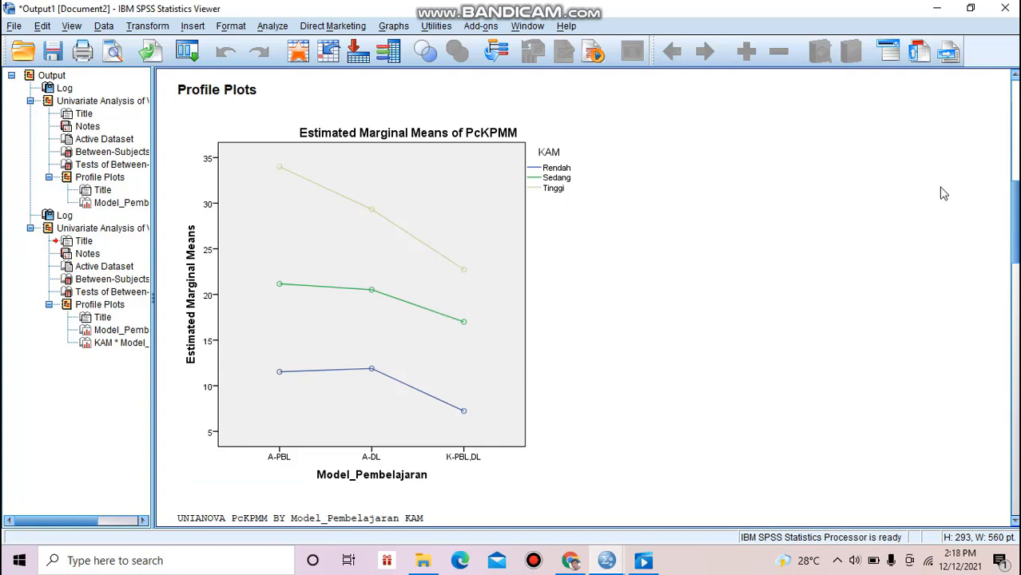
left_click_drag(1017, 206, 1016, 144)
left_click(467, 275)
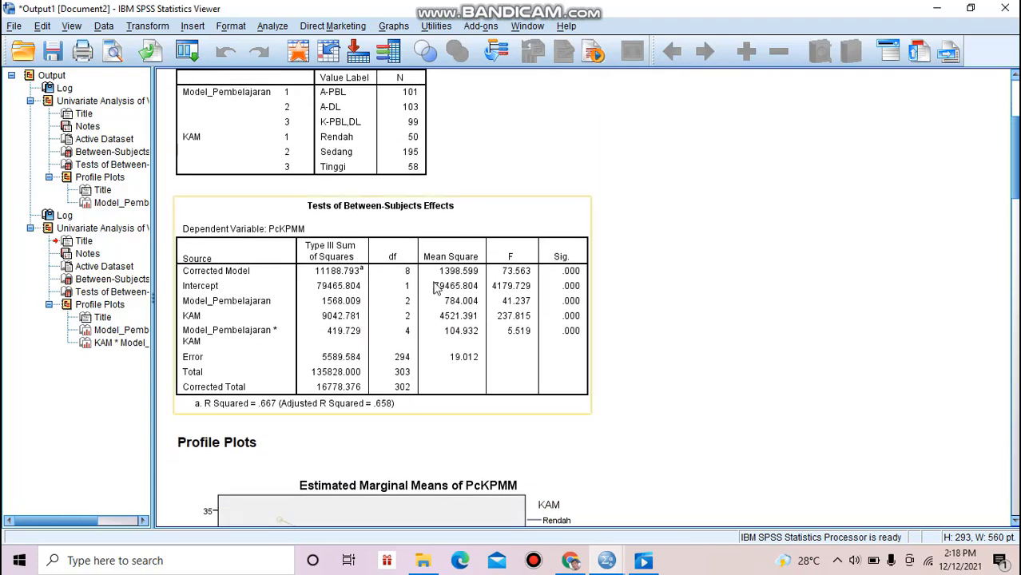
left_click(714, 259)
left_click(590, 326)
left_click(582, 339)
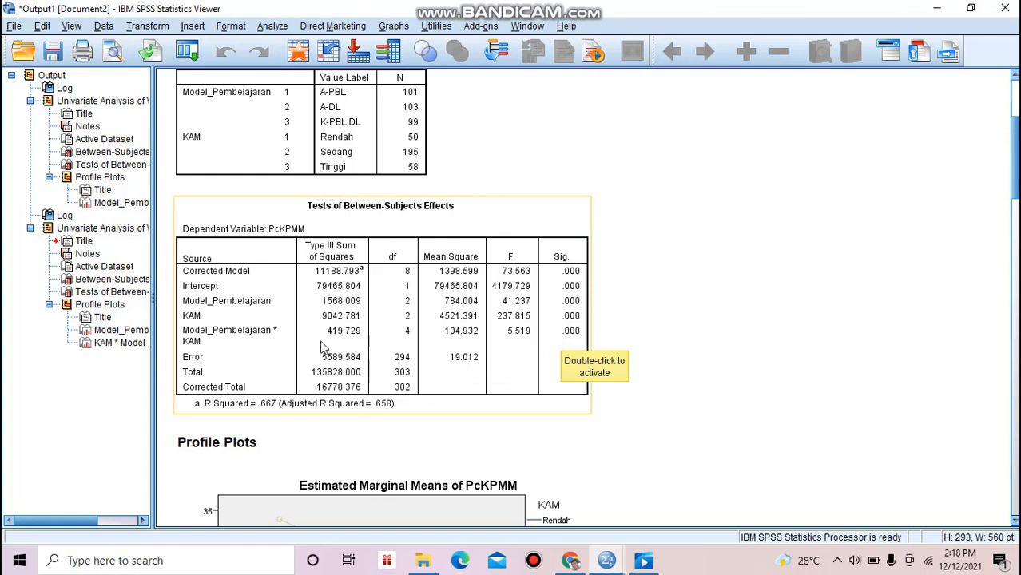
left_click(954, 215)
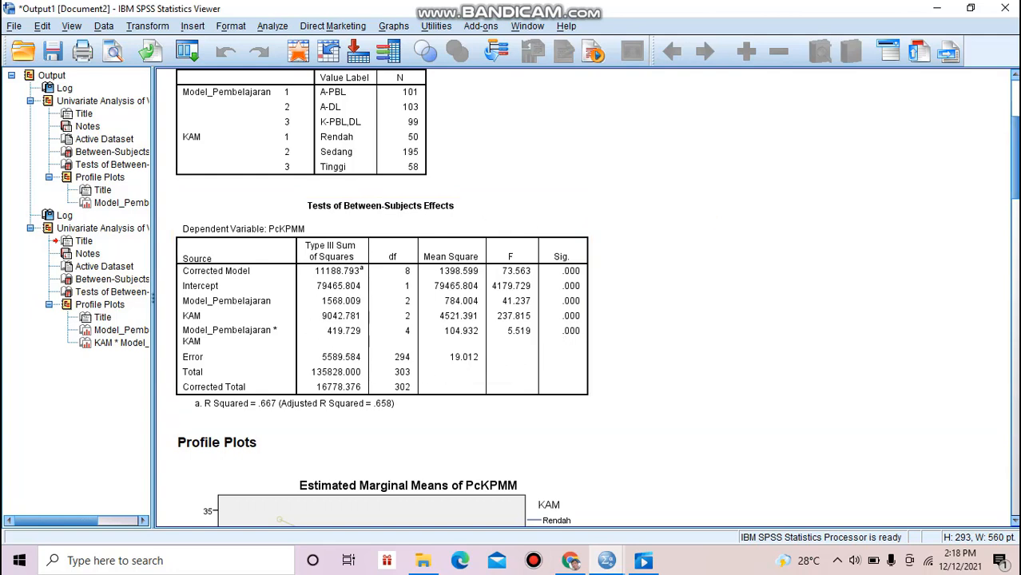
scroll(1017, 228, "down", 5)
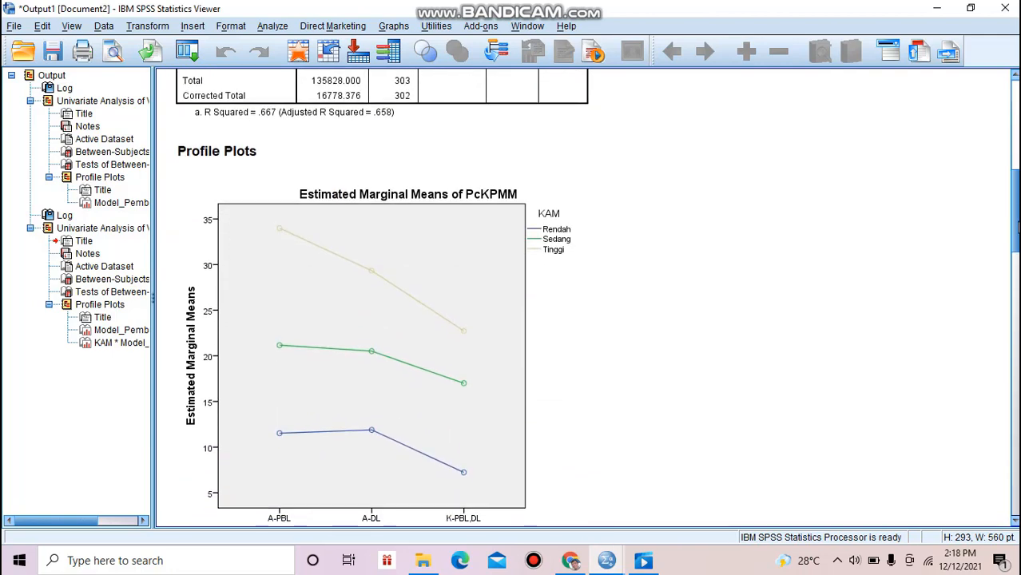
left_click_drag(1017, 228, 1017, 234)
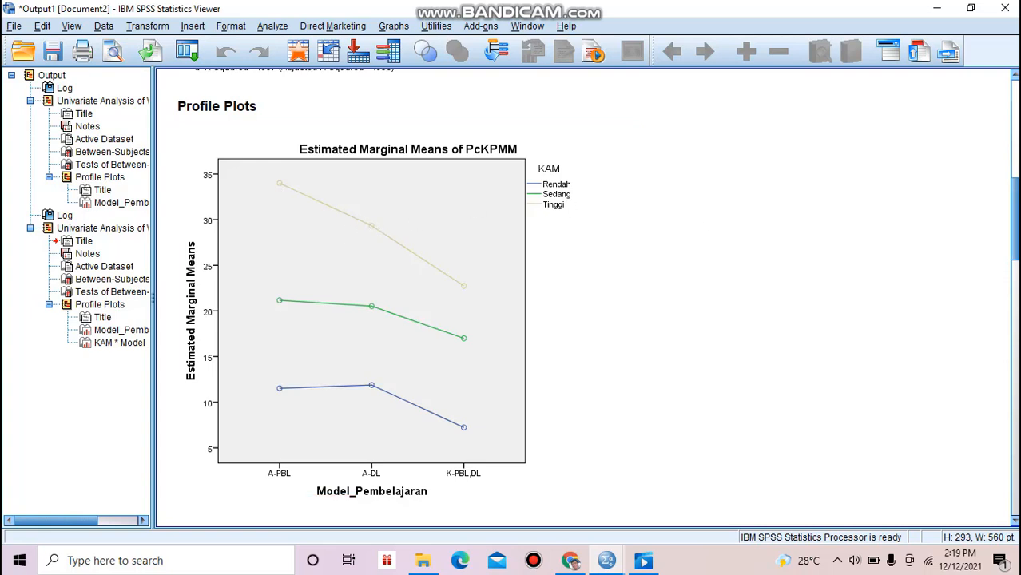
Compare the interaction's Sig. value with the Rendah, Sedang and Tinggi lines across the learning models, and review the Between-Subjects Factors table.
left_click_drag(1015, 216, 1015, 169)
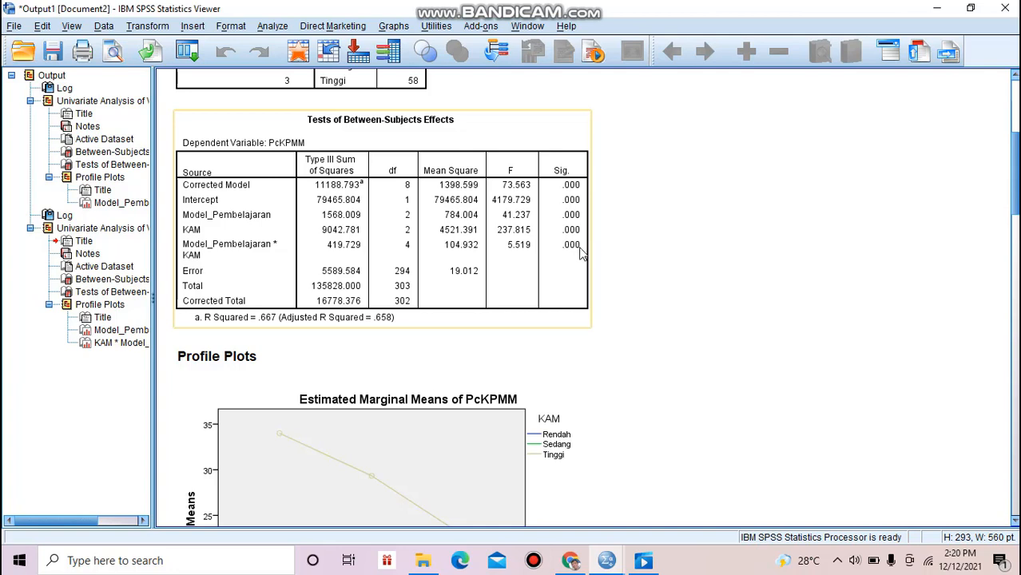
left_click(791, 239)
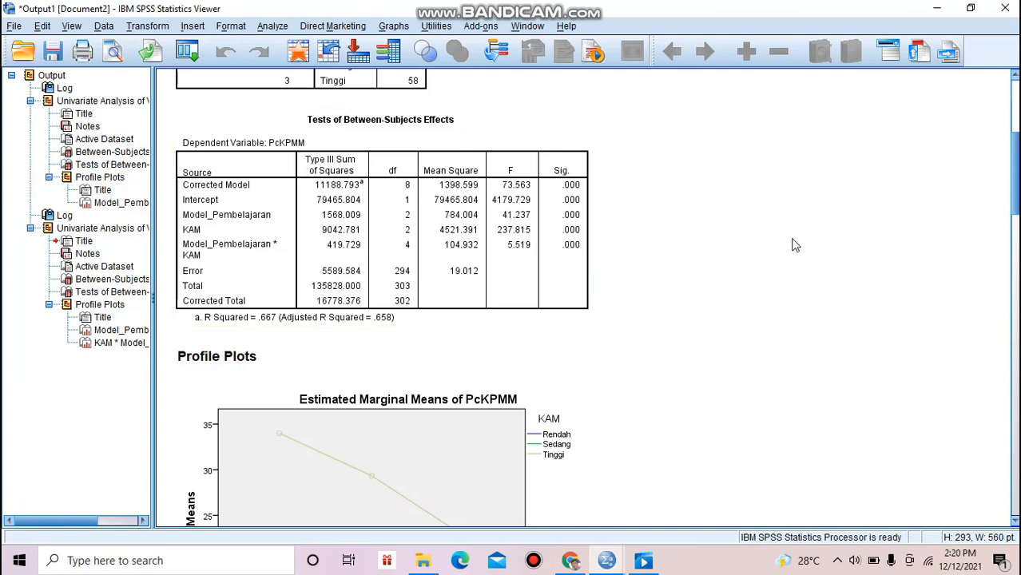
left_click_drag(1014, 168, 1016, 214)
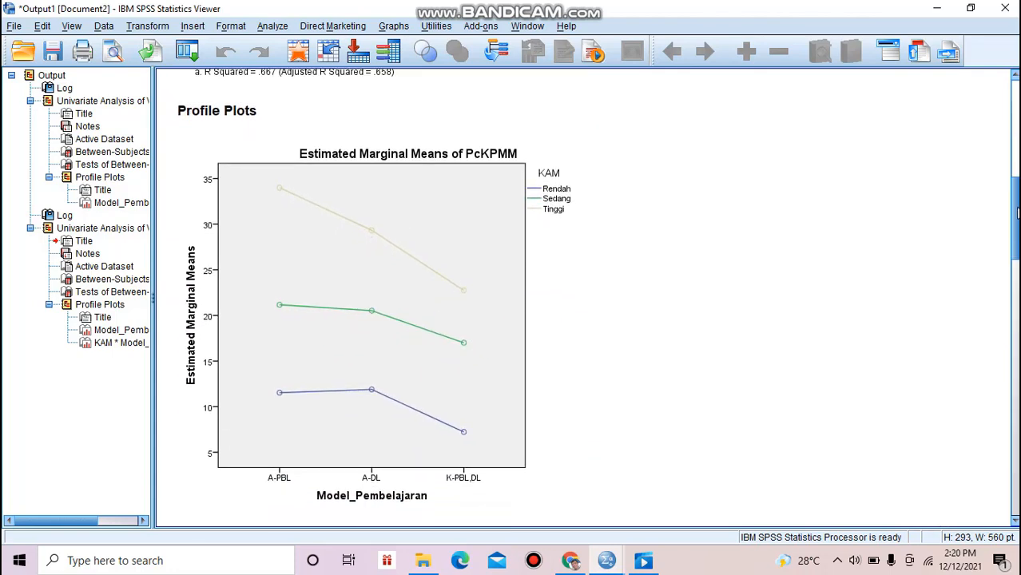
left_click(620, 228)
left_click_drag(1014, 226, 1013, 158)
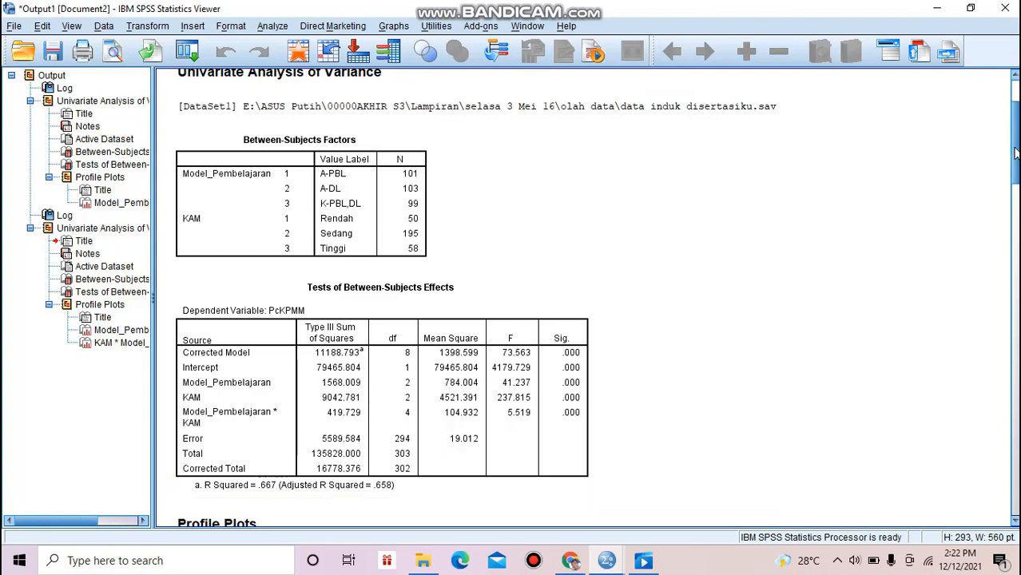
left_click_drag(1015, 160, 1014, 238)
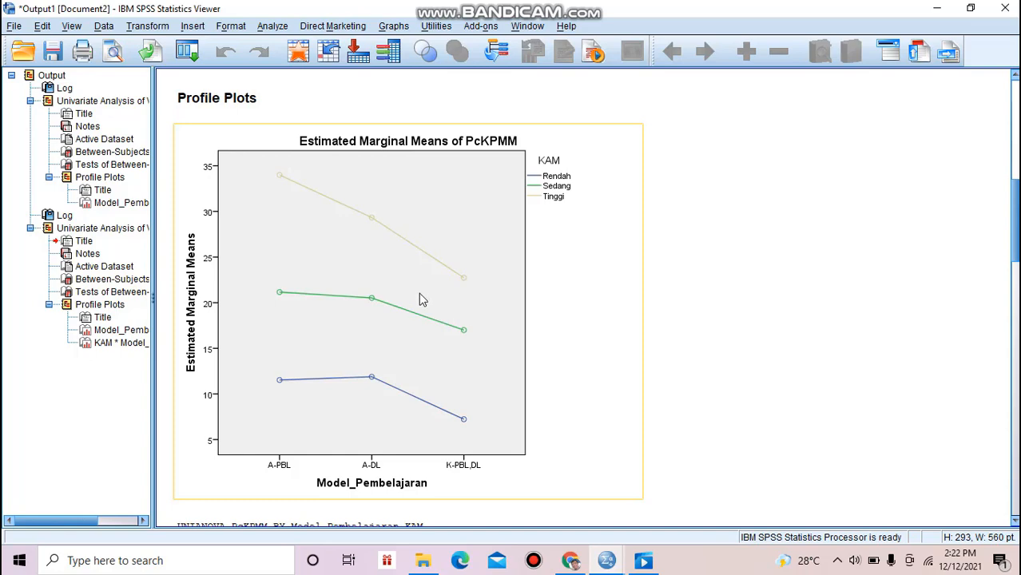
left_click(849, 158)
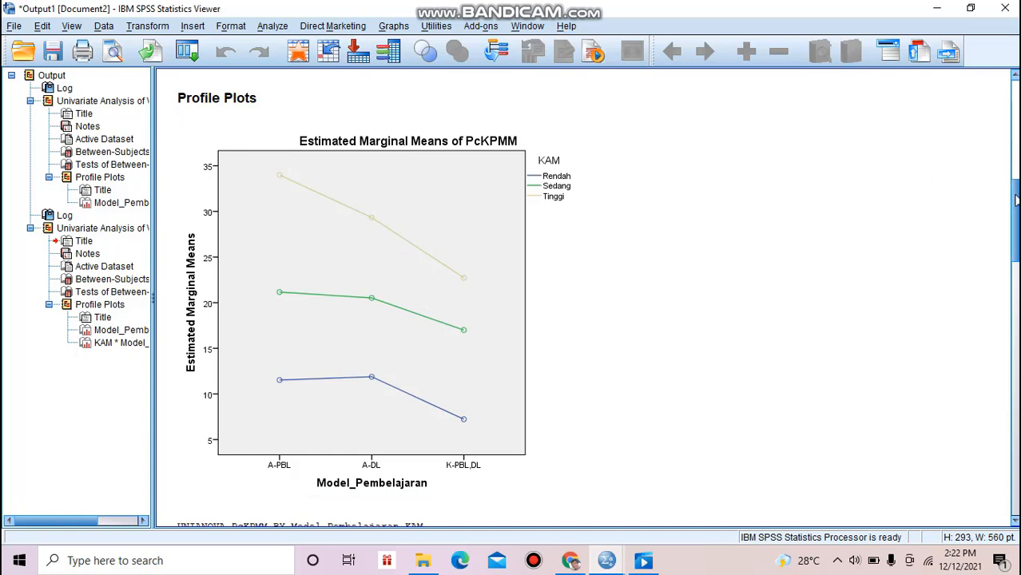
left_click_drag(1015, 199, 1013, 117)
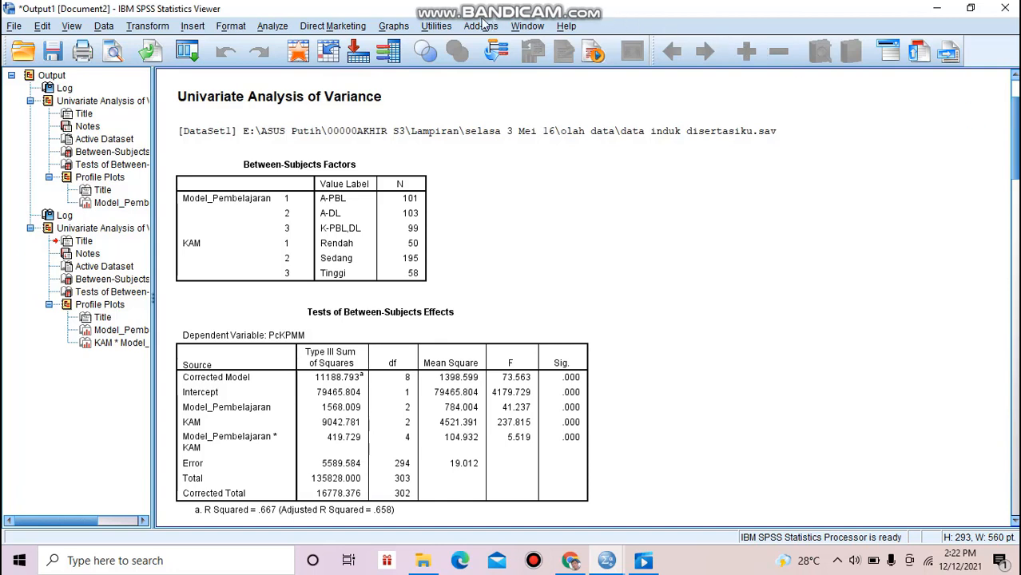
Review the Univariate analysis setup for PcKPMM, including its fixed factors and profile plot definitions, without rerunning it, and return to the output.
left_click(272, 28)
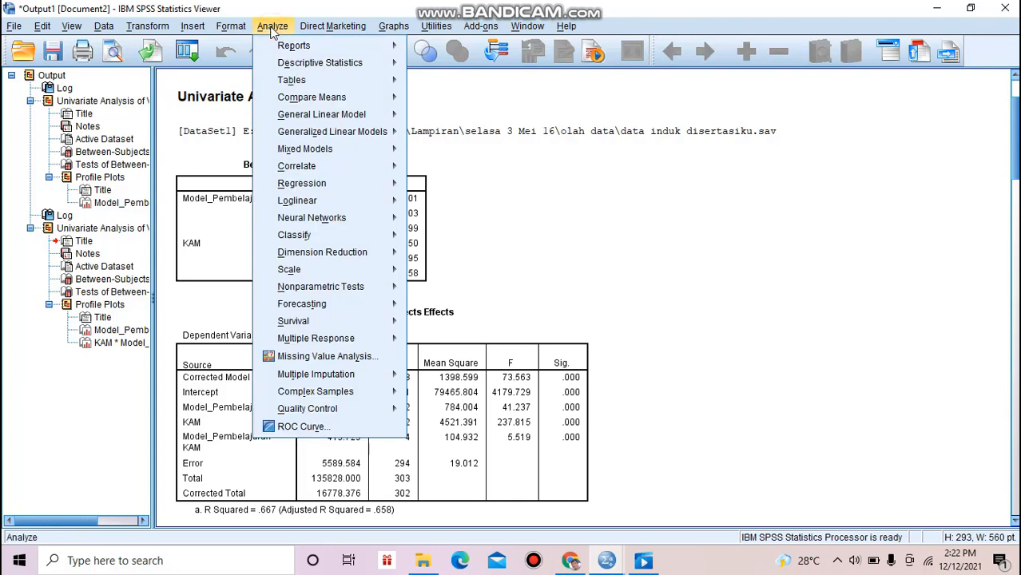
mouse_move(313, 116)
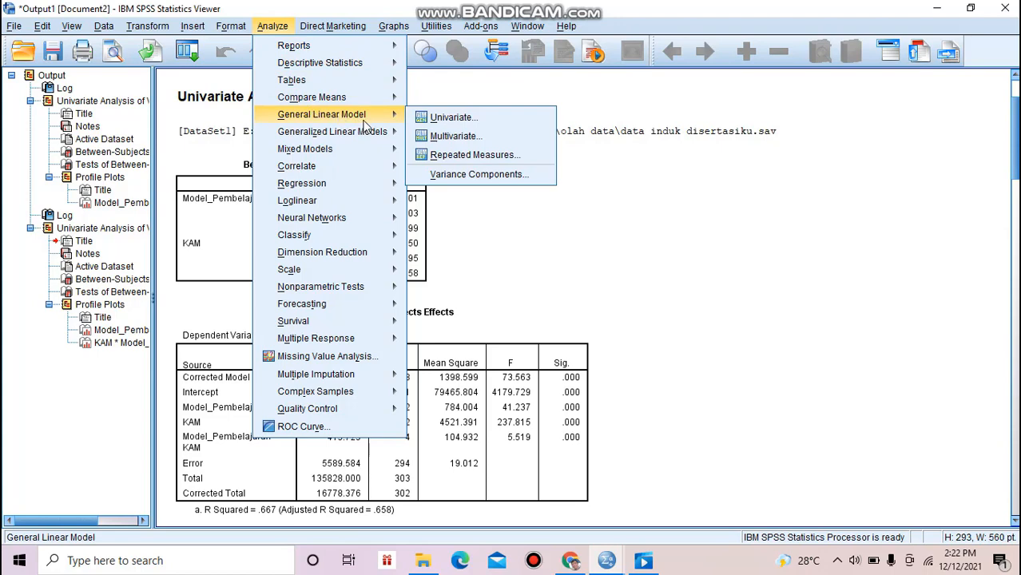
left_click(448, 119)
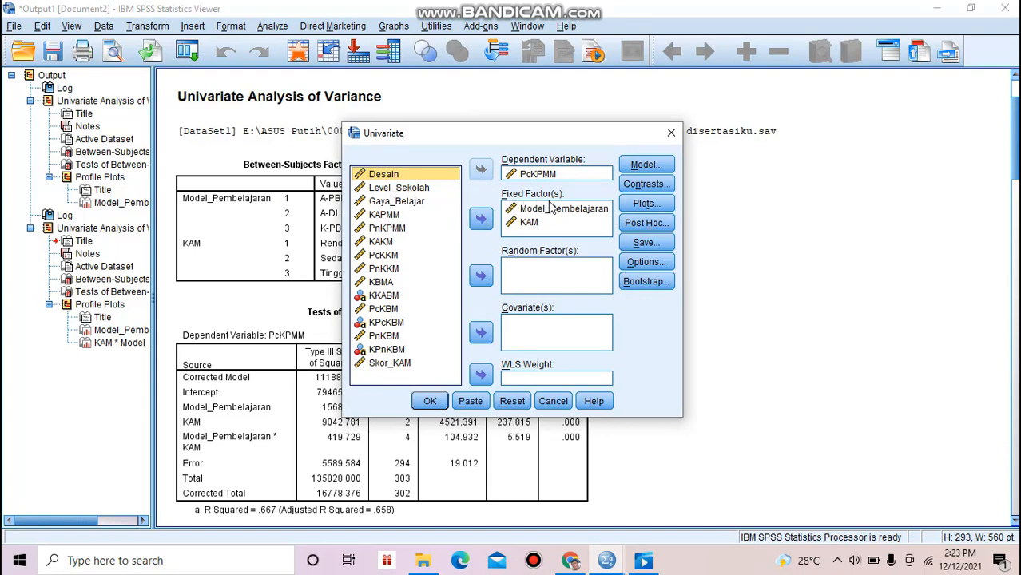
left_click(647, 205)
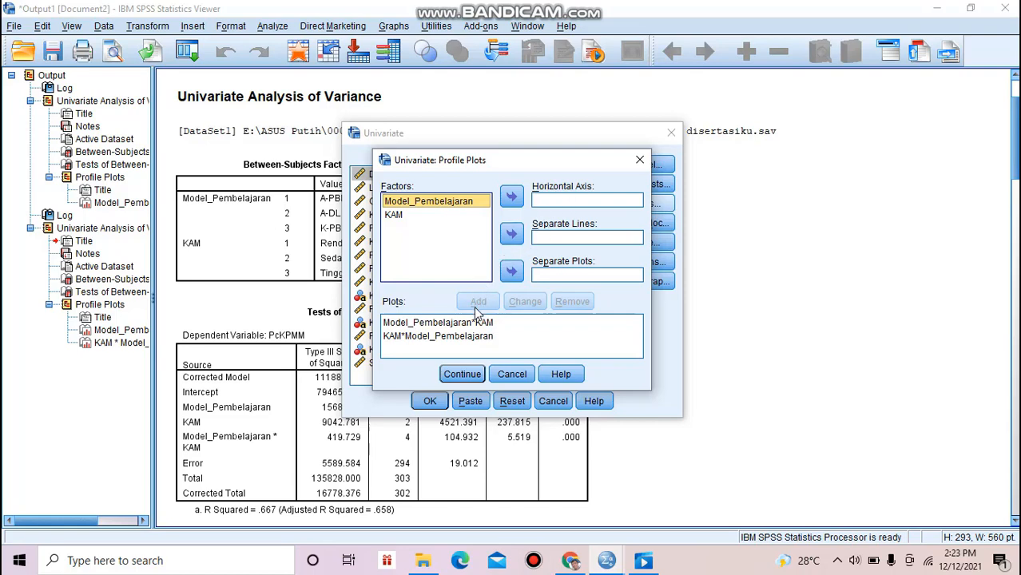
left_click(465, 374)
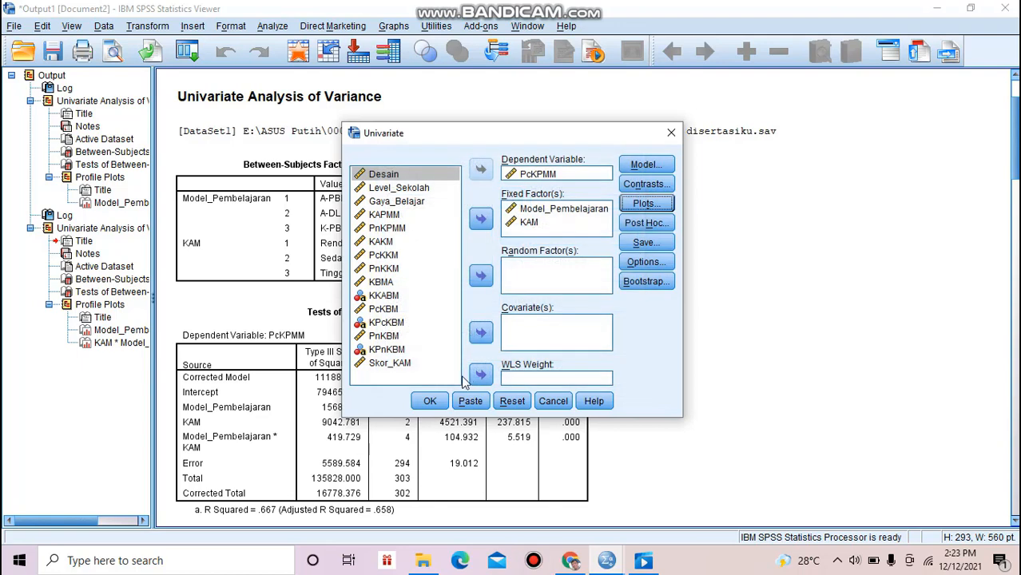
left_click(559, 403)
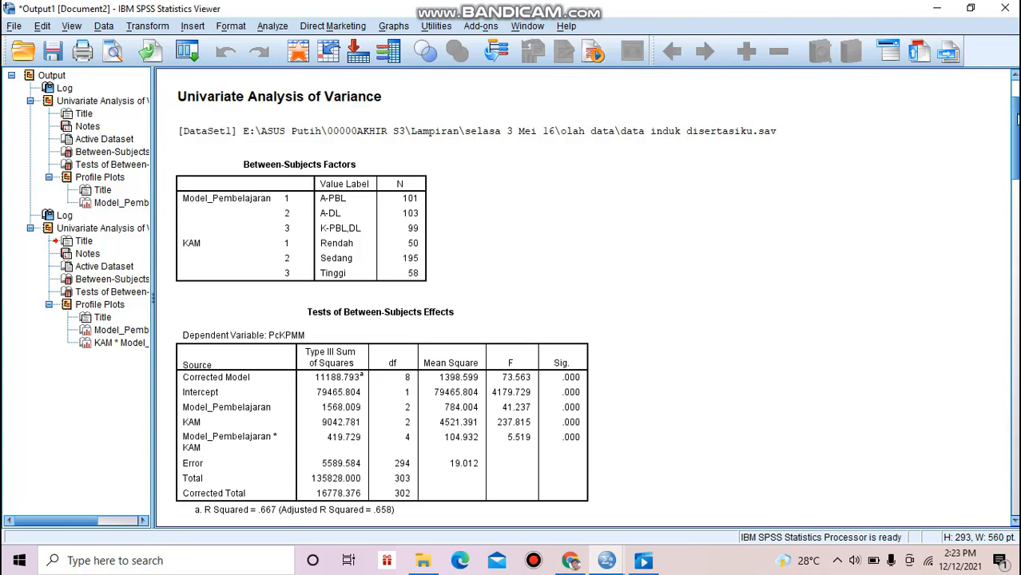
mouse_move(1016, 117)
left_mouse_down()
mouse_move(1017, 204)
mouse_move(1010, 129)
left_mouse_up()
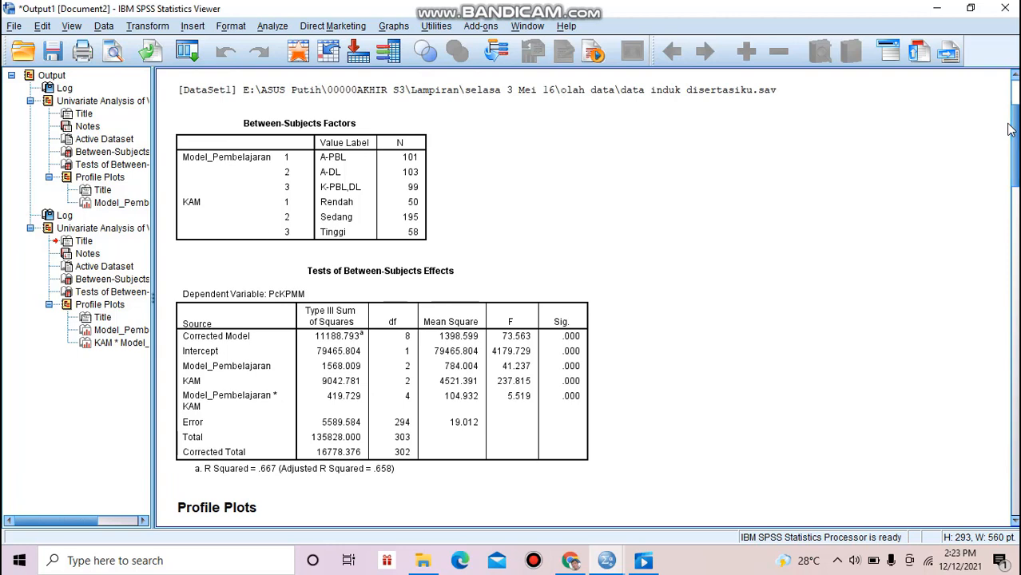